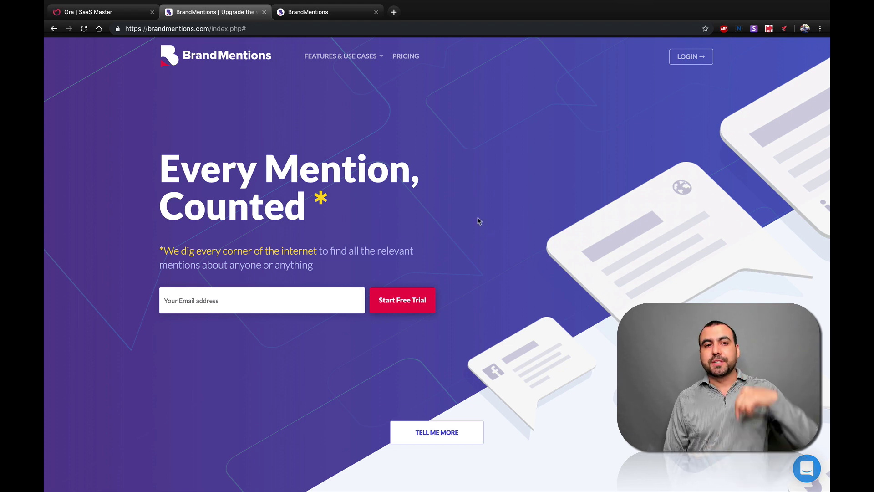
Step: Switch to the BrandMentions app page and start a new monitoring project
mouse_move(339, 56)
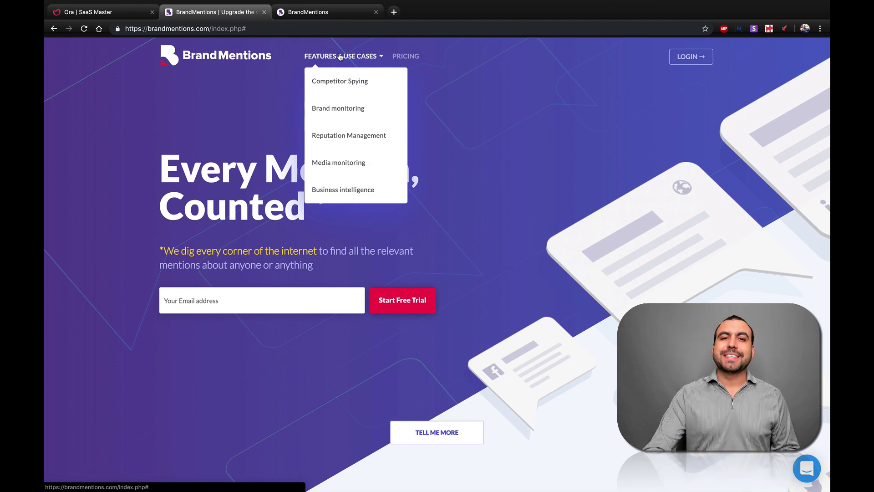
click(314, 13)
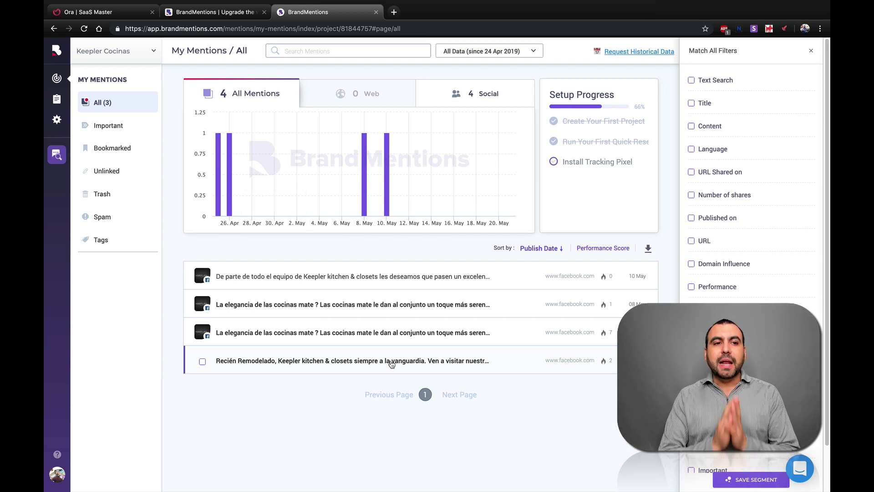
click(111, 54)
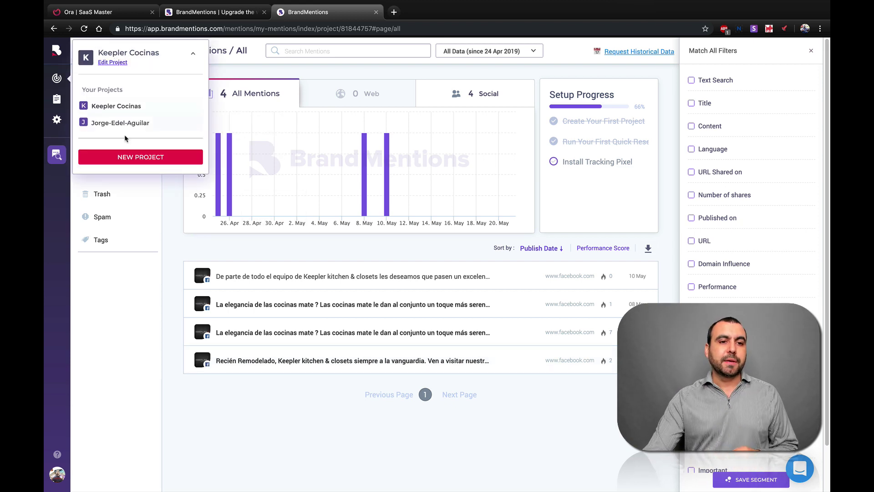
click(153, 158)
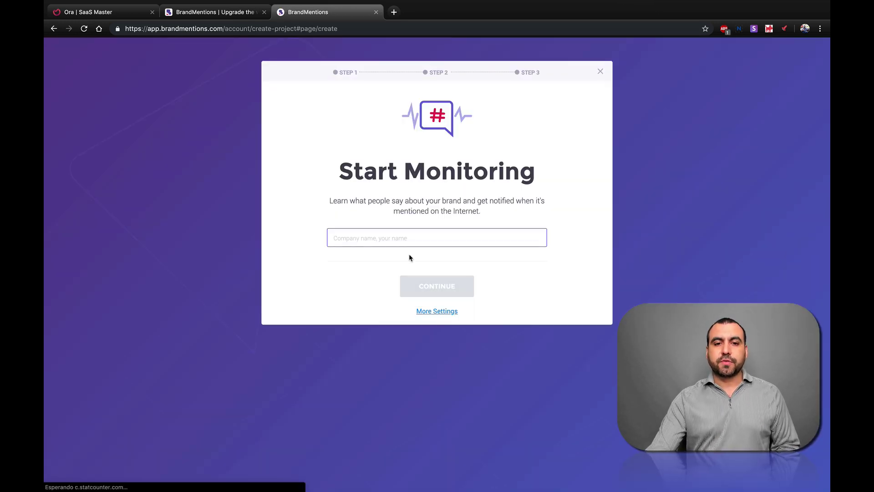
Step: Add "veeme media" as the project's monitored keyword and continue to the sites and social accounts
click(400, 238)
text(veeme)
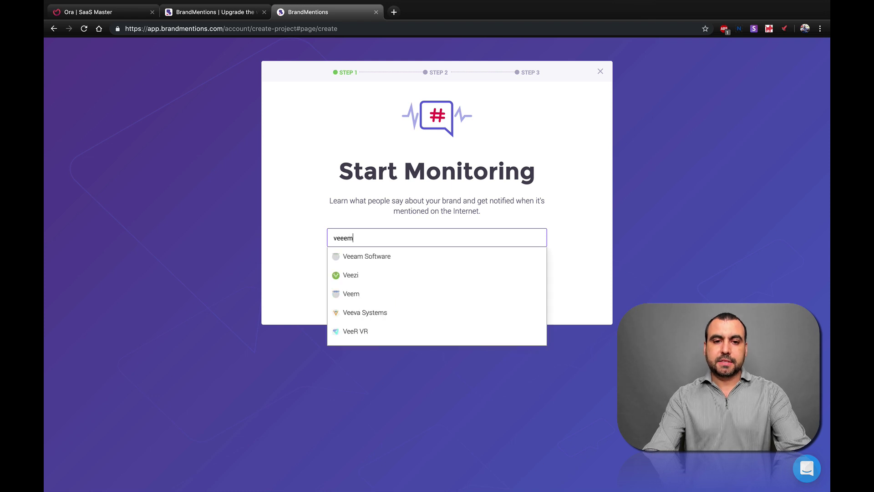
text( media)
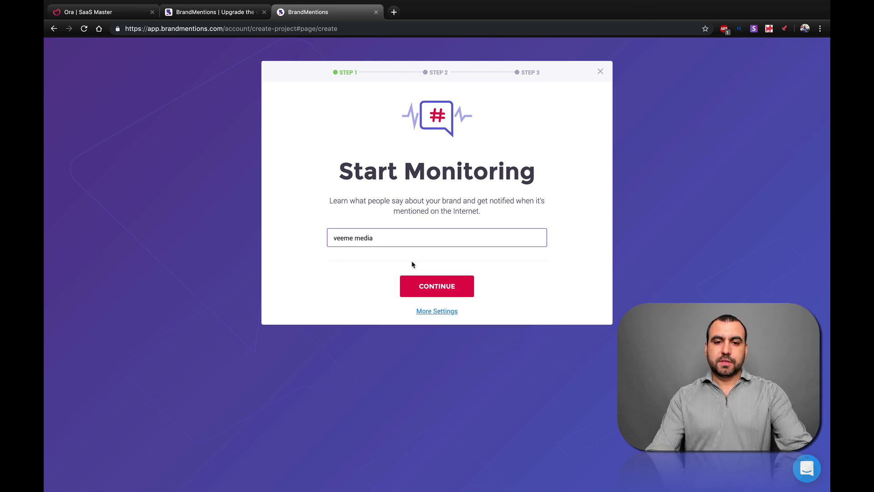
key(Return)
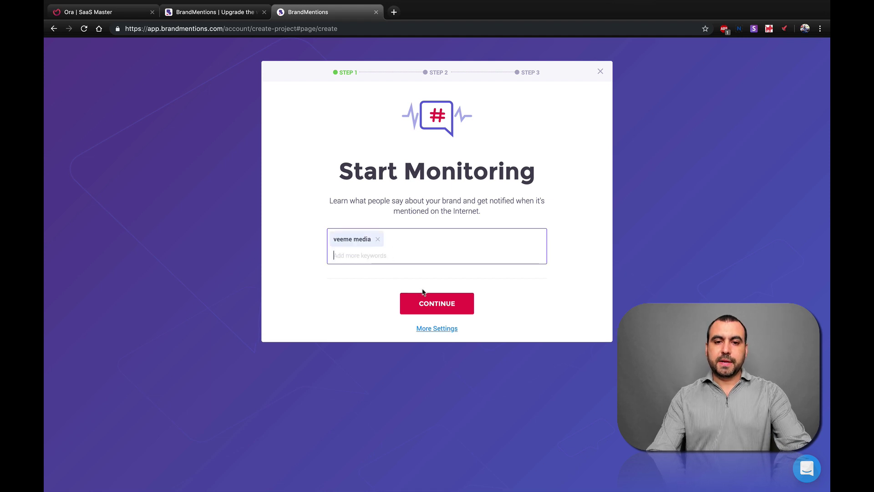
click(424, 305)
Step: Add veememedia.com as the brand's website
click(394, 235)
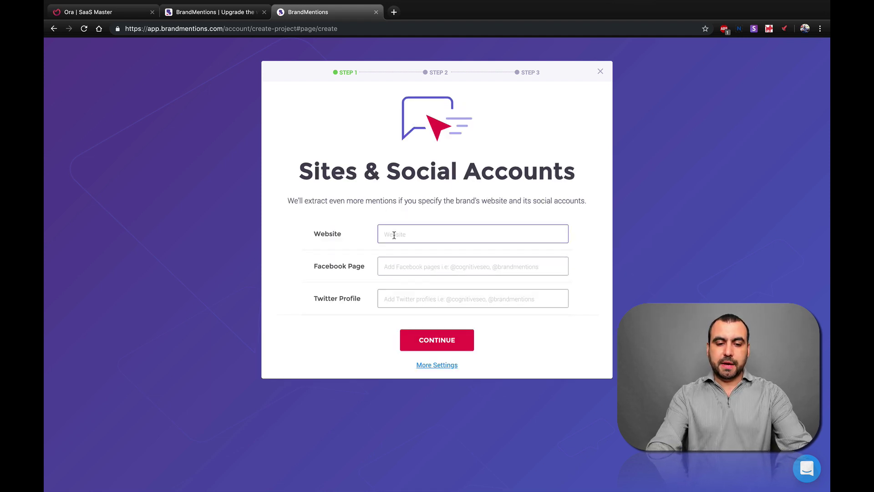
text(veememedia.co)
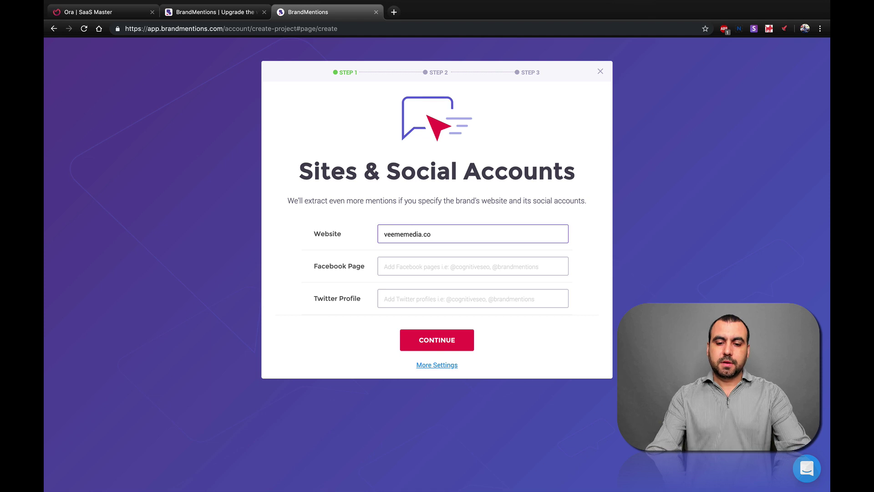
text(m)
click(396, 284)
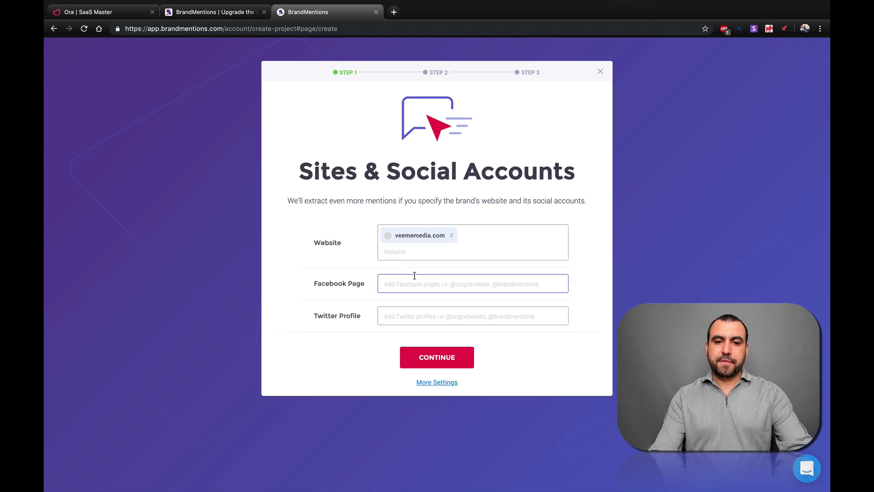
Step: Add veememedia as the brand's Facebook page
key(ctrl+shift+Tab)
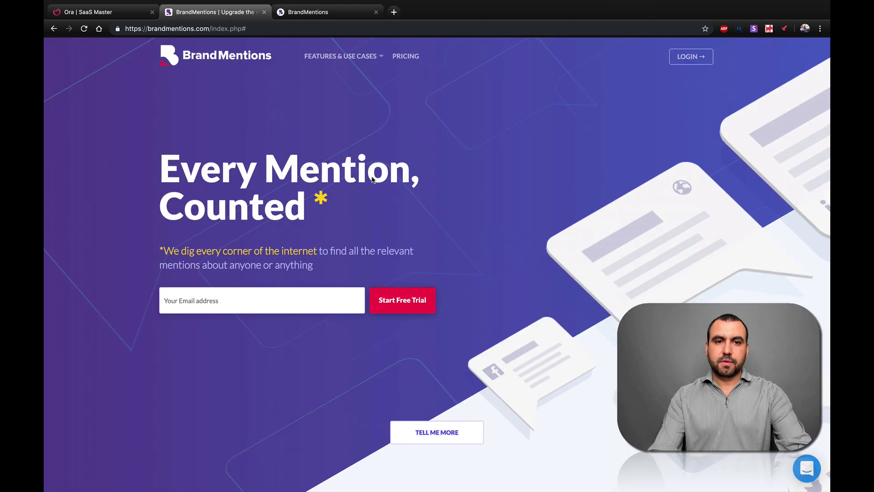
click(330, 13)
text(veememedia)
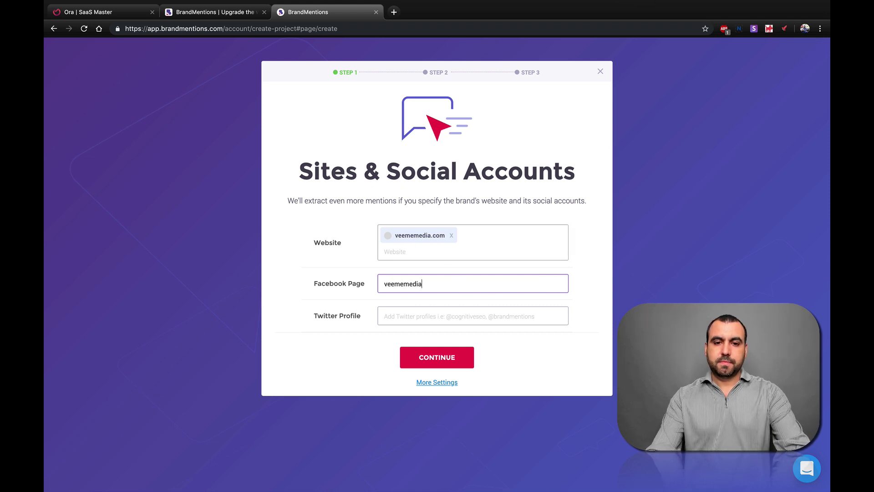
key(Return)
Step: Add VeemeMedia as the brand's Twitter profile and continue to the market settings
click(410, 332)
text(veememeo)
key(BackSpace)
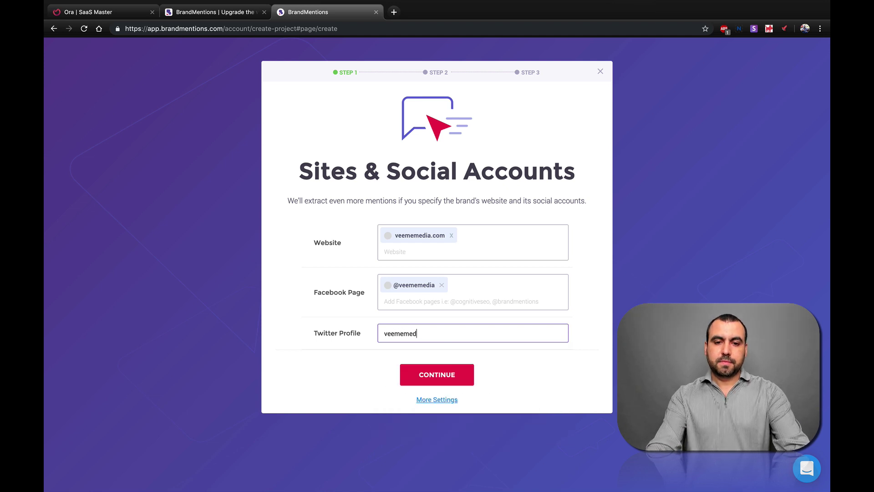
text(di)
click(443, 352)
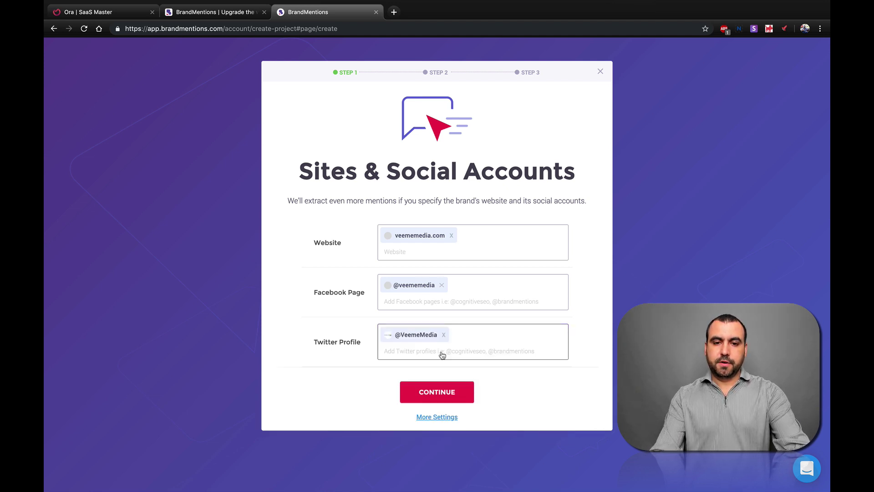
click(442, 393)
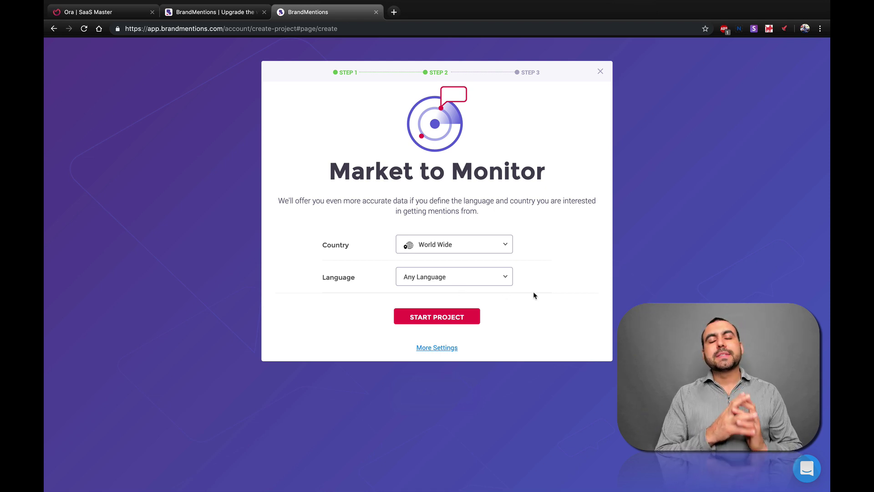
Step: Set the country to monitor to Mexico
click(476, 252)
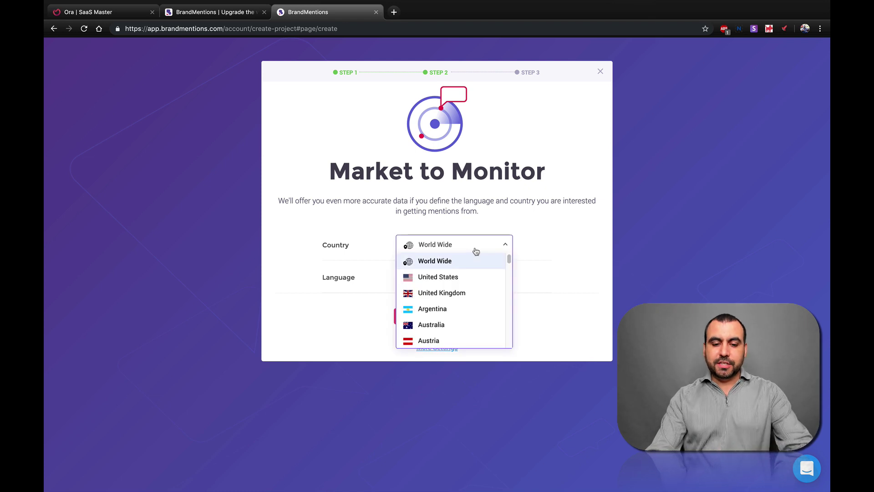
scroll(476, 252, down, 5)
scroll(467, 280, down, 1)
click(457, 281)
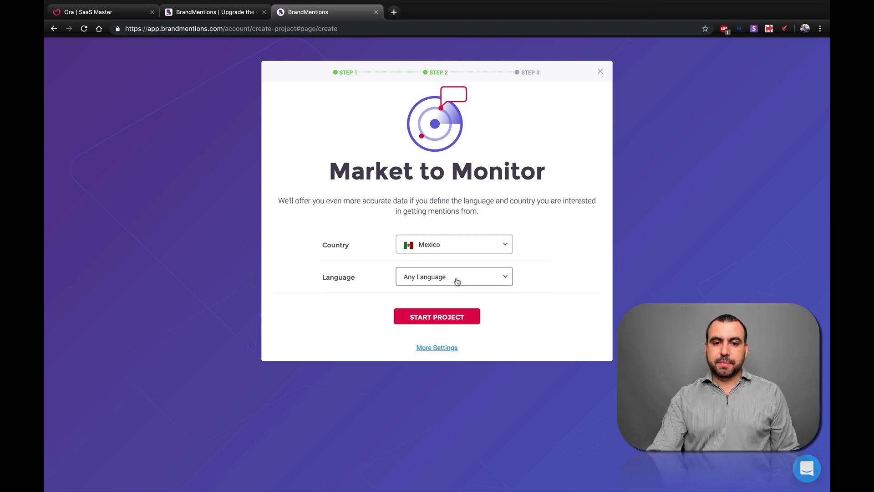
Step: Set the monitored language to Spanish and start the project
click(444, 280)
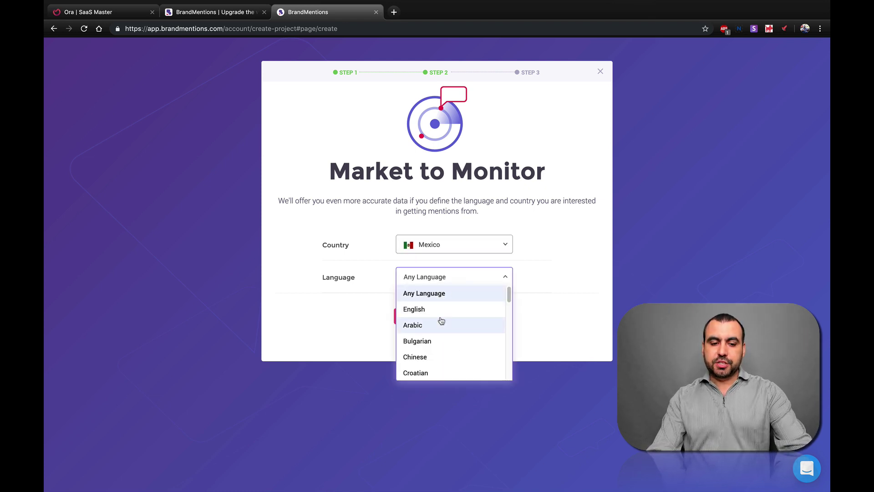
scroll(441, 321, down, 10)
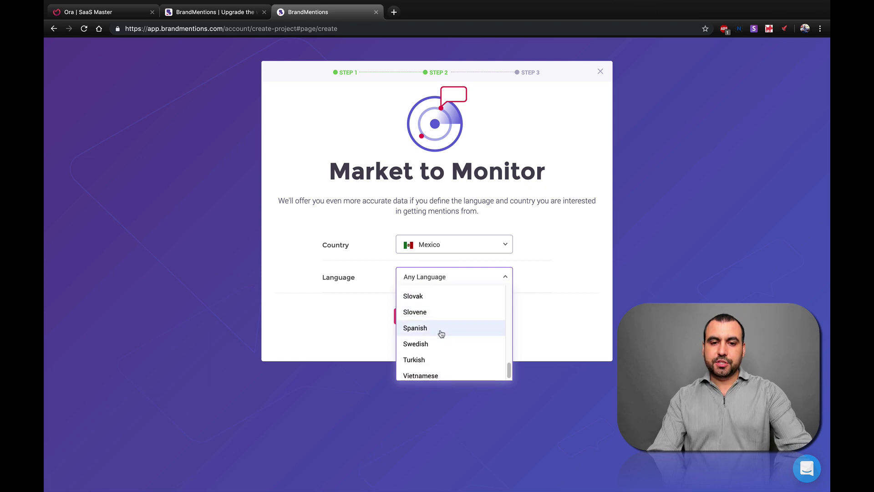
click(441, 333)
click(444, 315)
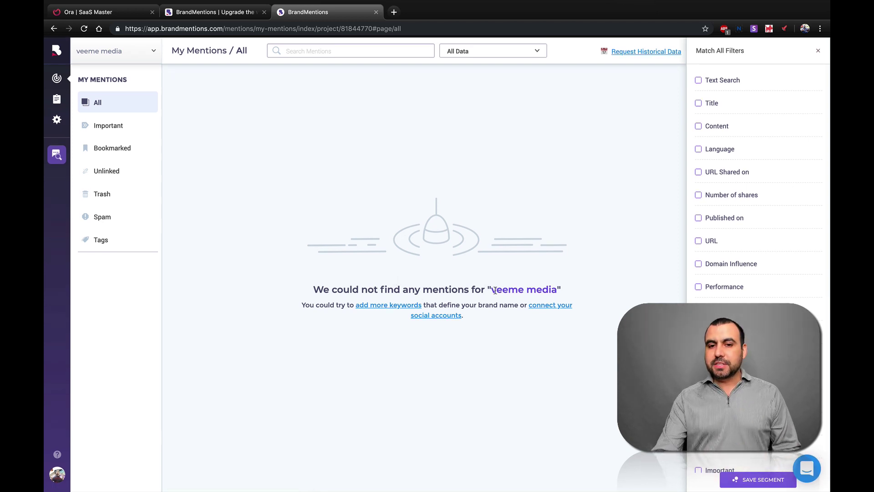
Step: Switch to the existing project named after a person and open its project settings
click(122, 58)
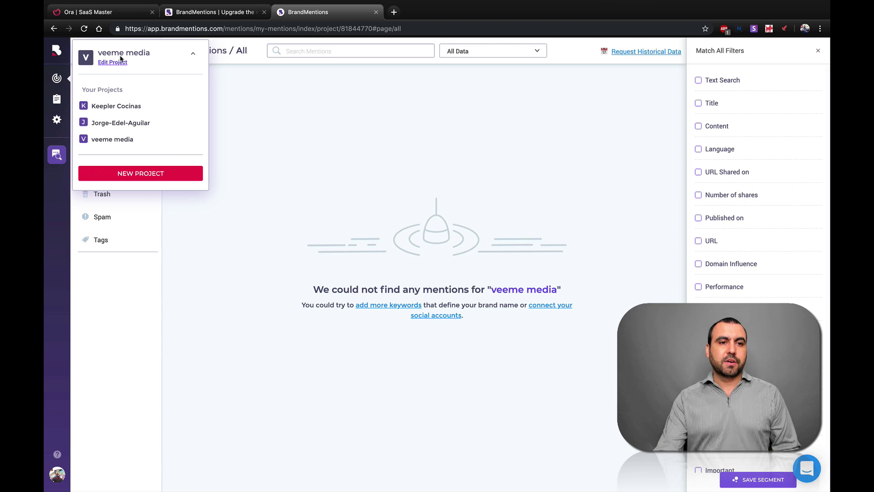
click(130, 122)
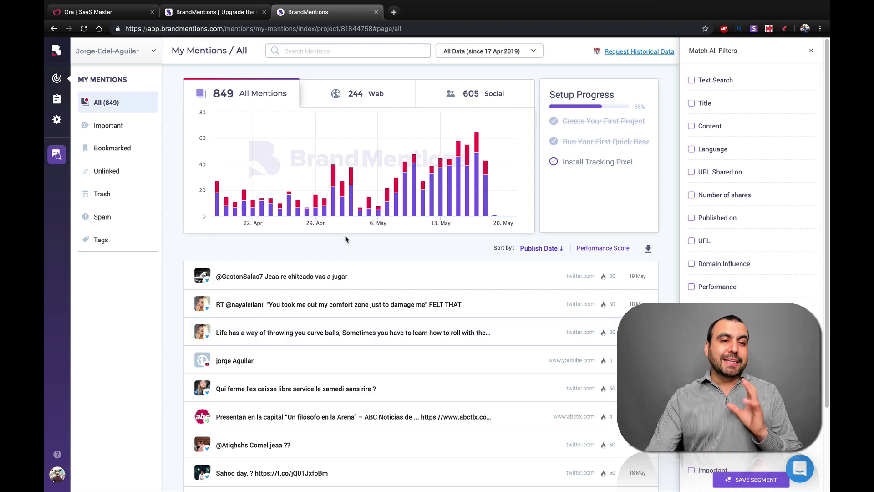
click(56, 121)
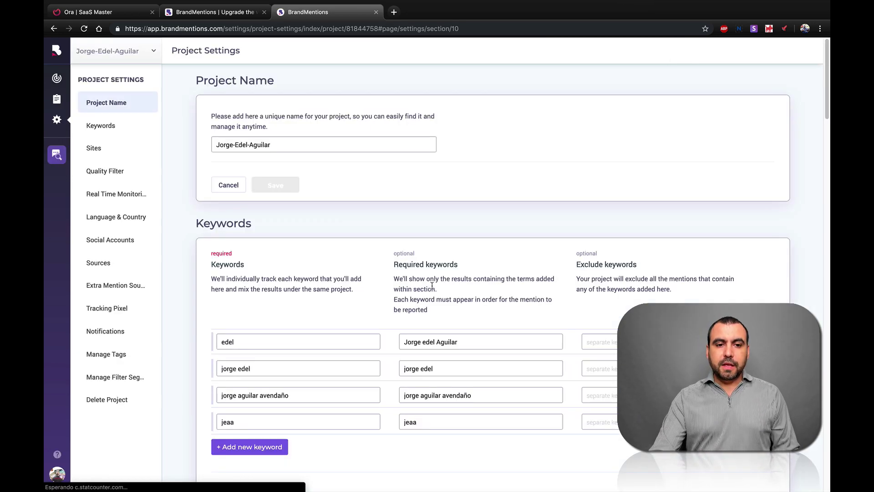
Step: Examine the project's tracked keyword entries one by one in the Keywords section
scroll(431, 286, down, 2)
click(237, 251)
click(253, 273)
click(294, 306)
click(295, 328)
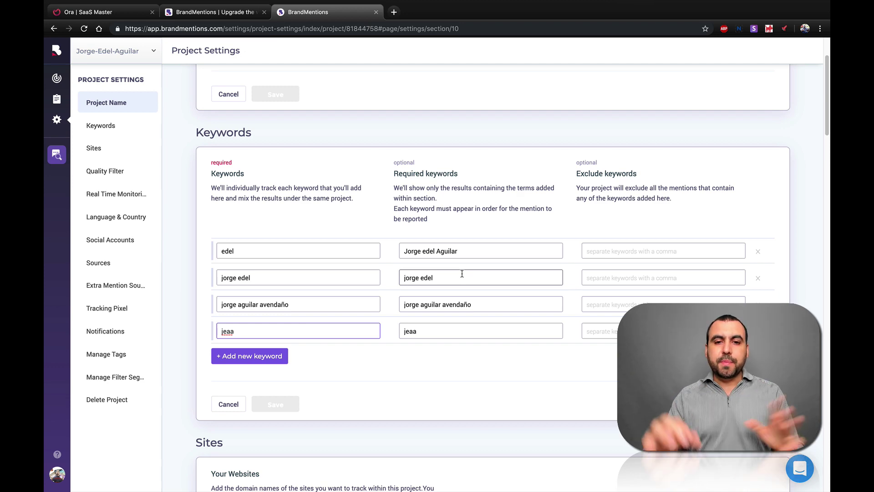
Step: Review the project's sites, quality filter, real-time monitoring, language and country, social accounts, mention sources, tracking pixel and notification settings
scroll(462, 273, down, 7)
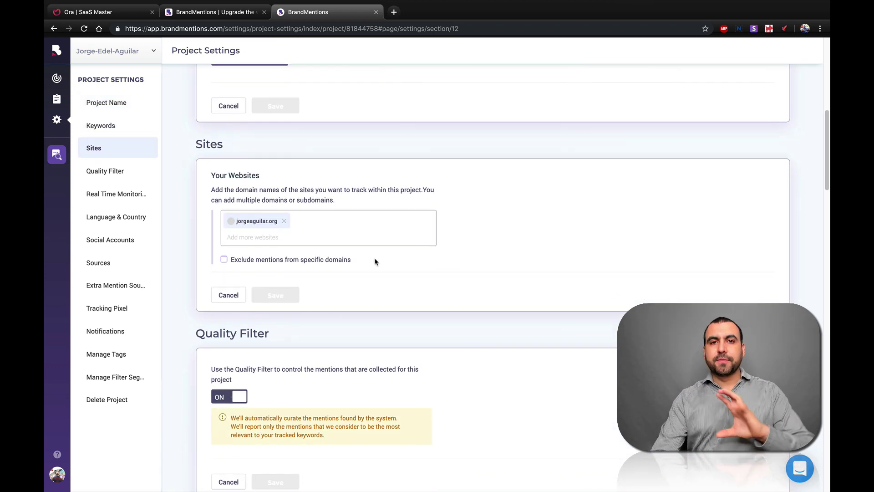
scroll(375, 260, down, 5)
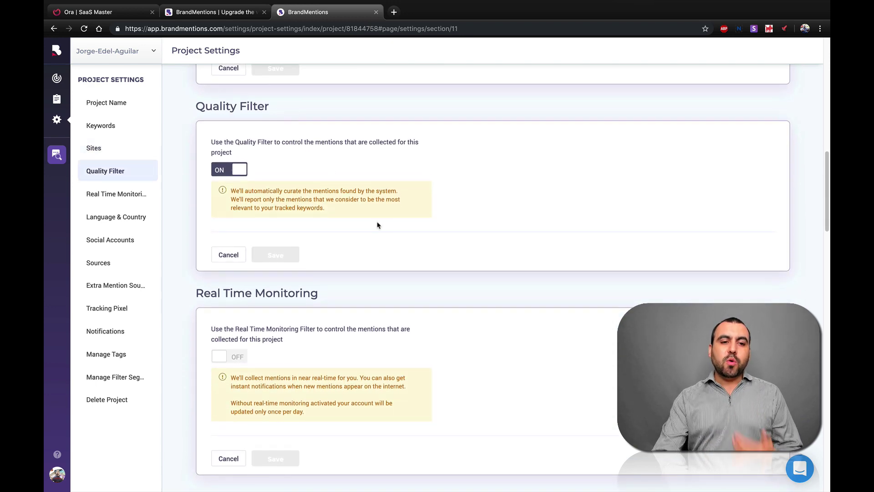
scroll(381, 246, down, 5)
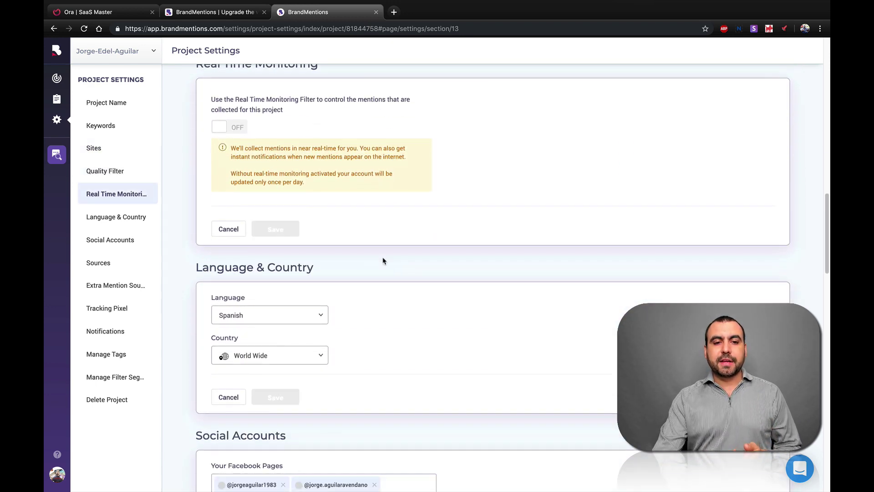
scroll(383, 261, up, 4)
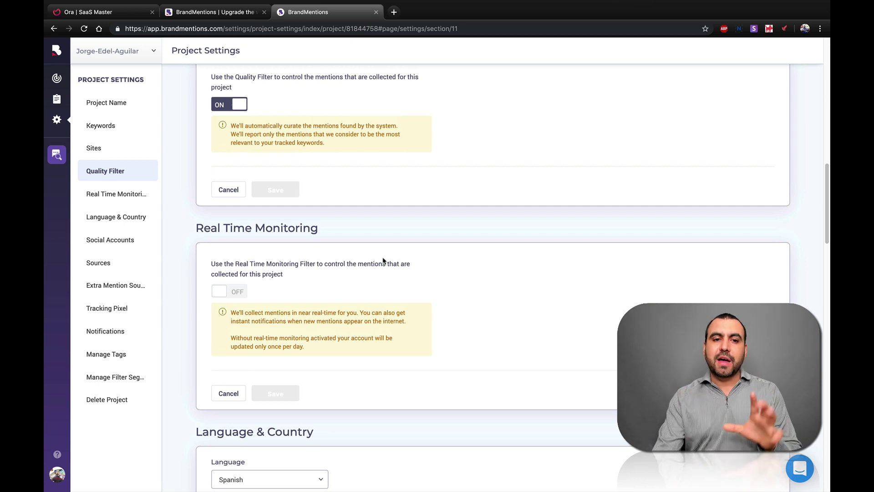
scroll(382, 260, down, 7)
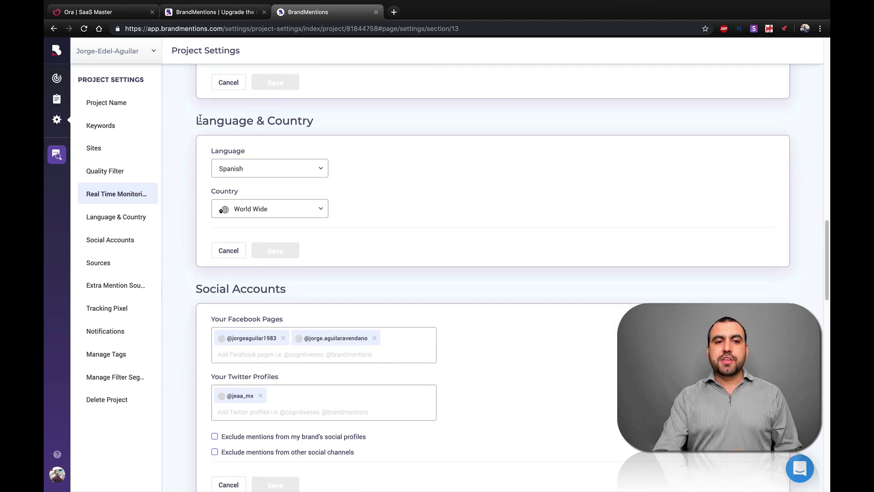
scroll(367, 220, down, 3)
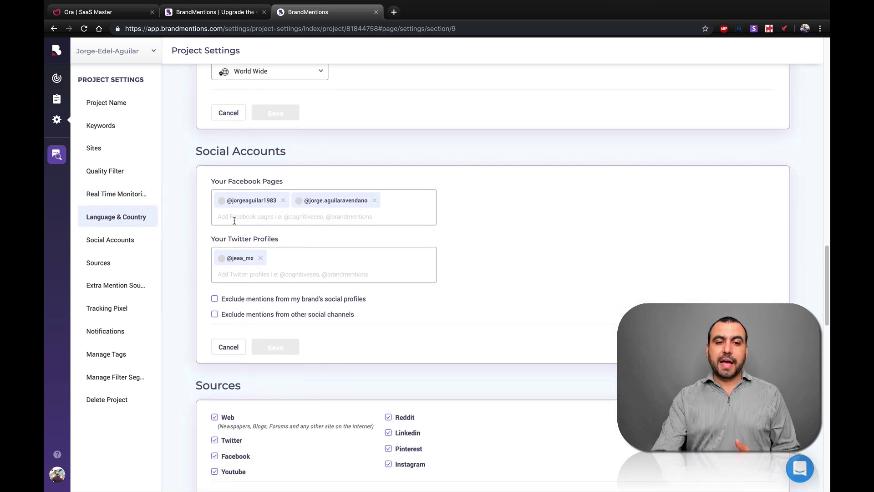
scroll(350, 312, down, 4)
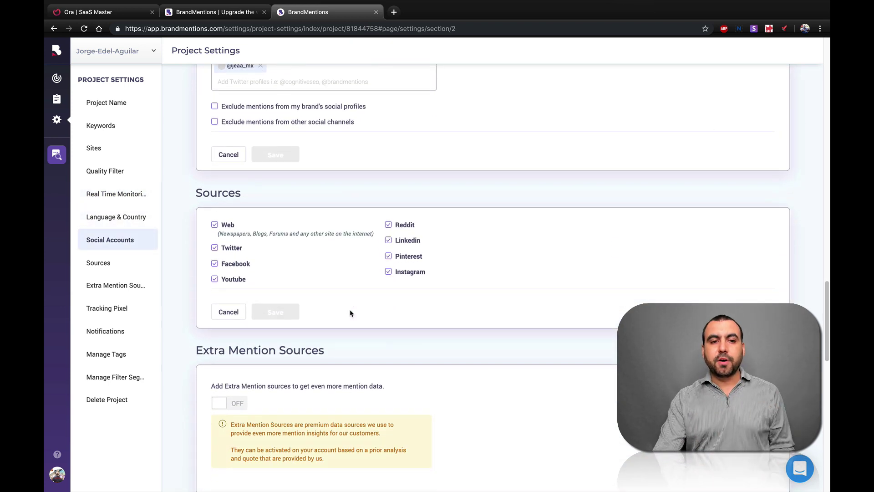
drag(200, 195, 266, 197)
click(265, 196)
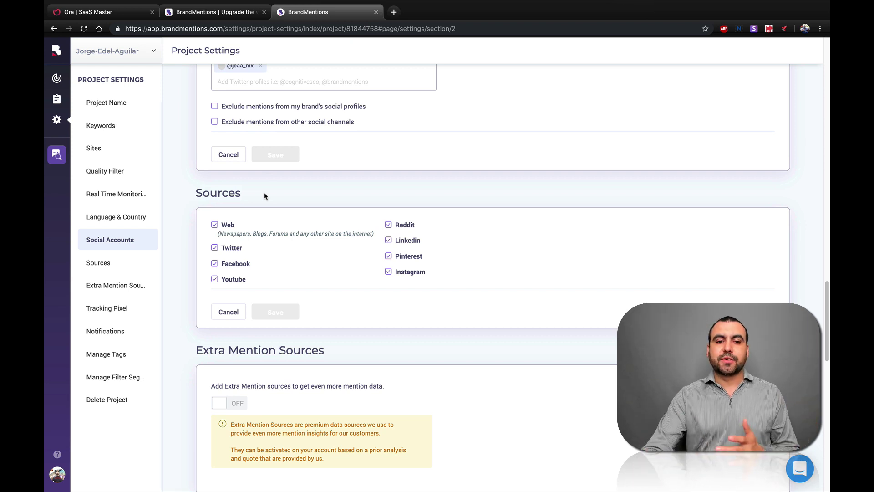
scroll(264, 195, down, 3)
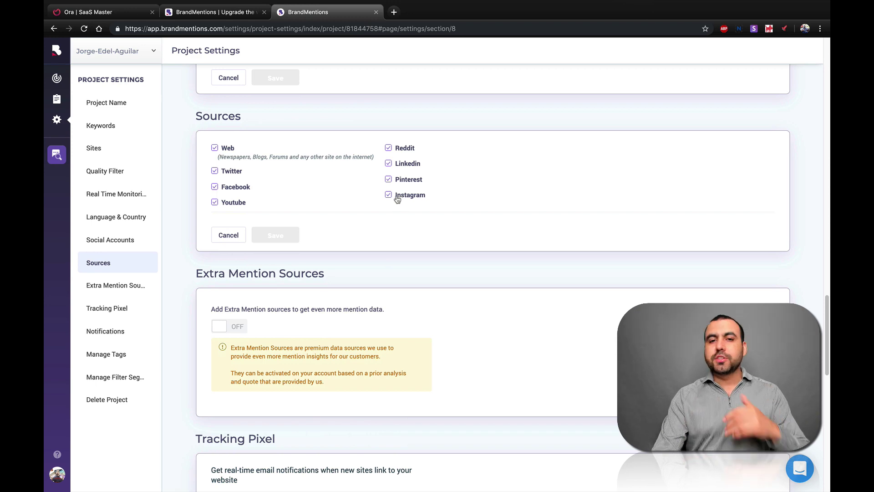
scroll(397, 199, down, 3)
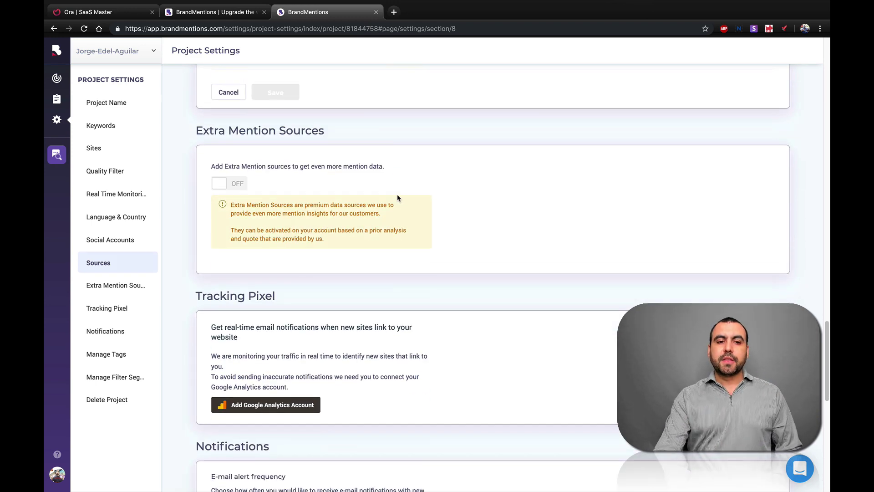
scroll(400, 223, down, 8)
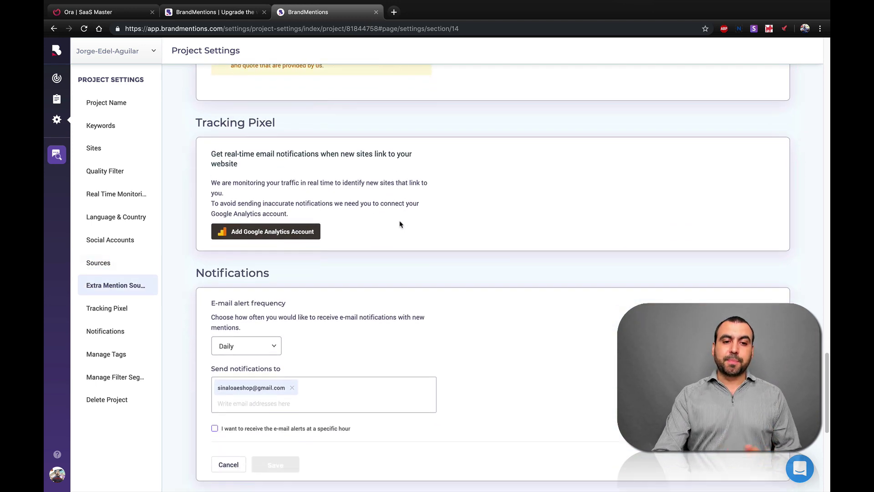
Step: Review the project's tag, filter segment and project deletion settings
scroll(399, 221, down, 3)
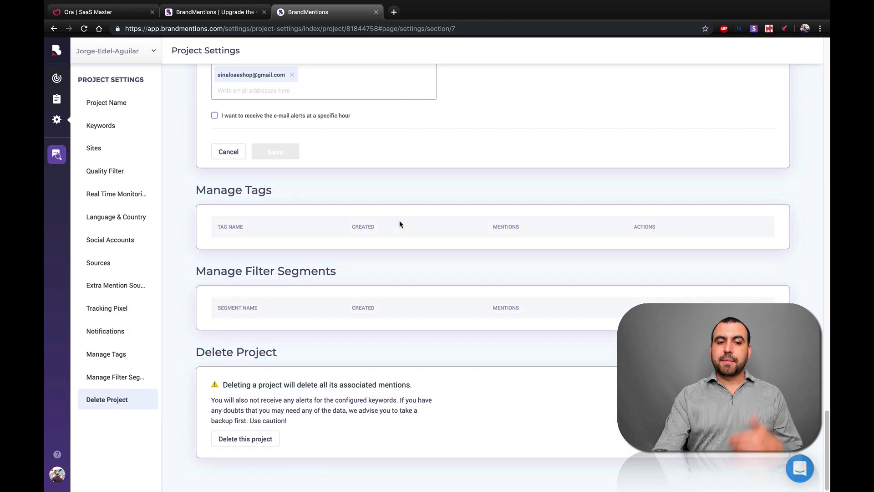
scroll(391, 347, up, 20)
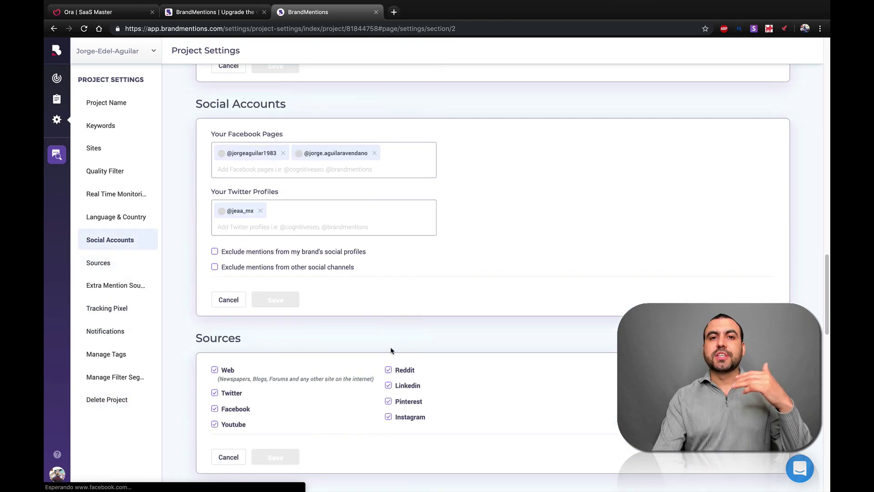
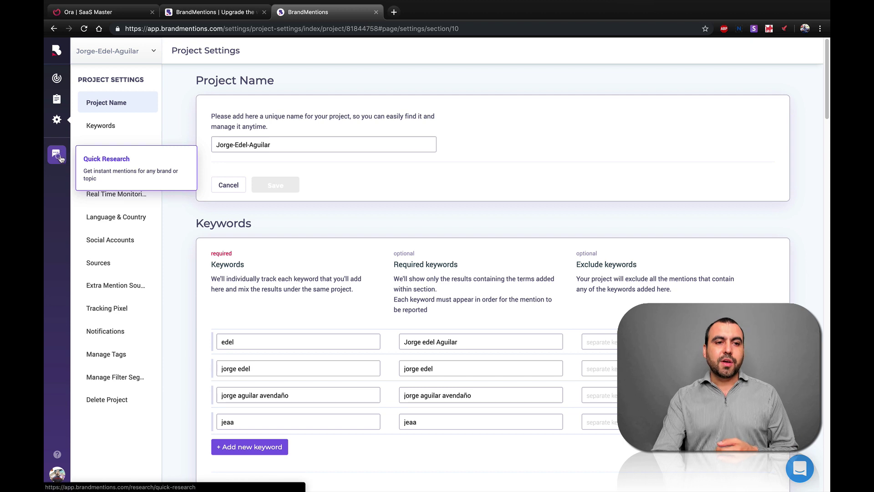
Step: Open Quick Research and enter the suggested brand Coca-Cola as the search term
click(60, 158)
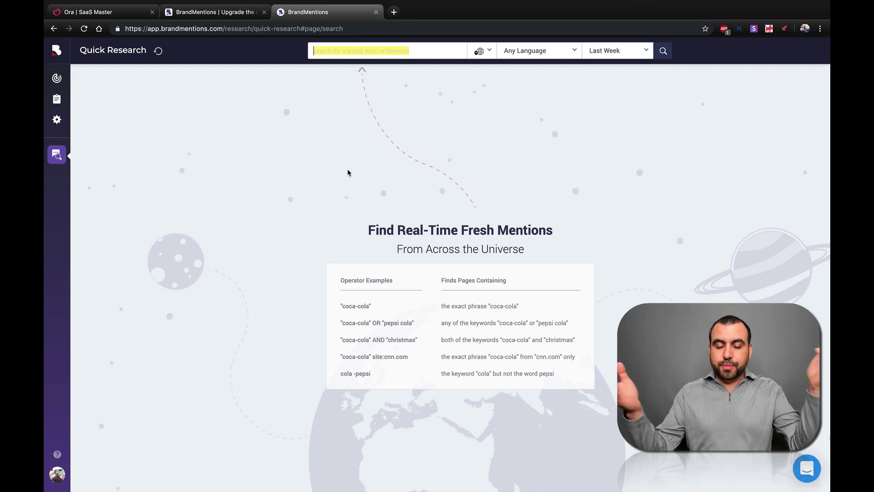
text(coca)
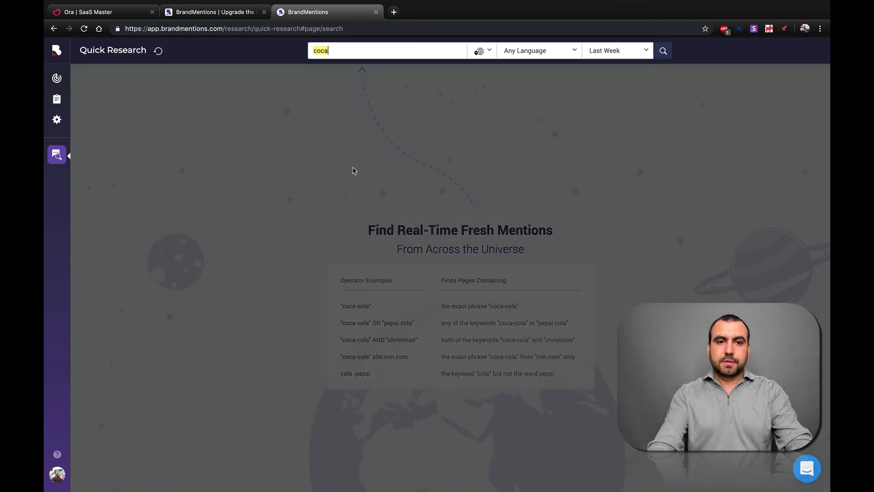
text( cola)
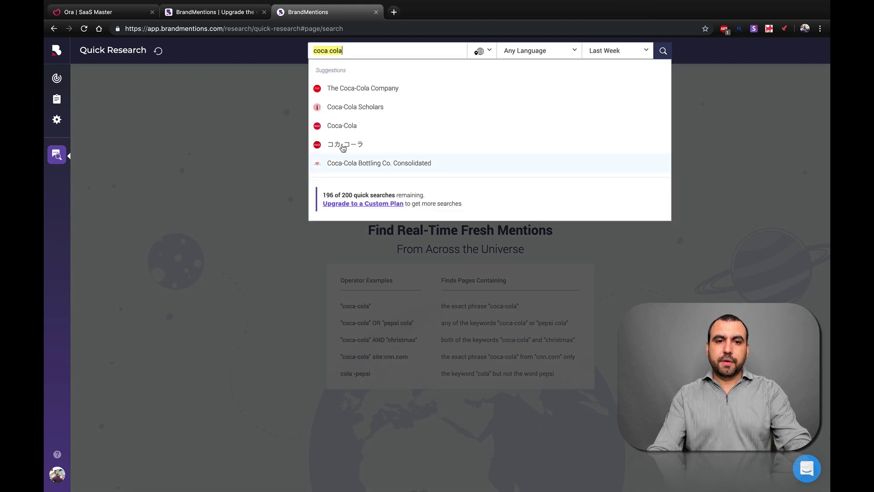
click(345, 129)
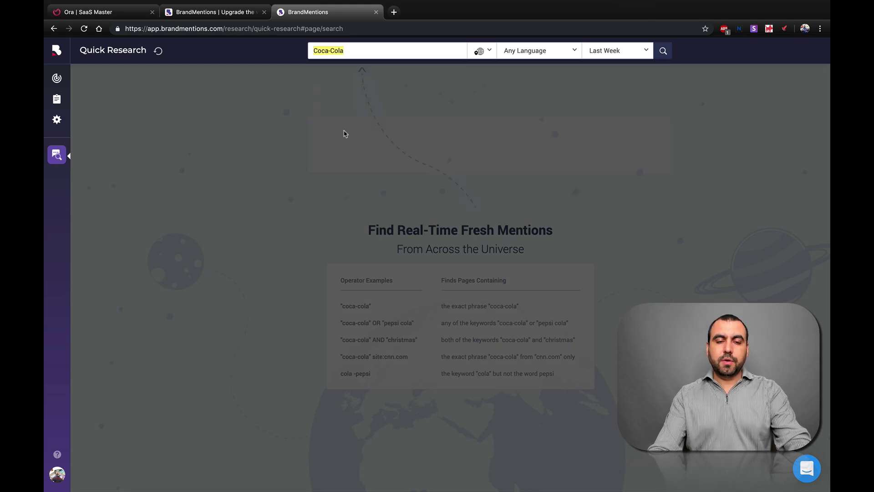
Step: Limit the Coca-Cola search to United States and English, keep the Last Week time range, and run it
click(481, 52)
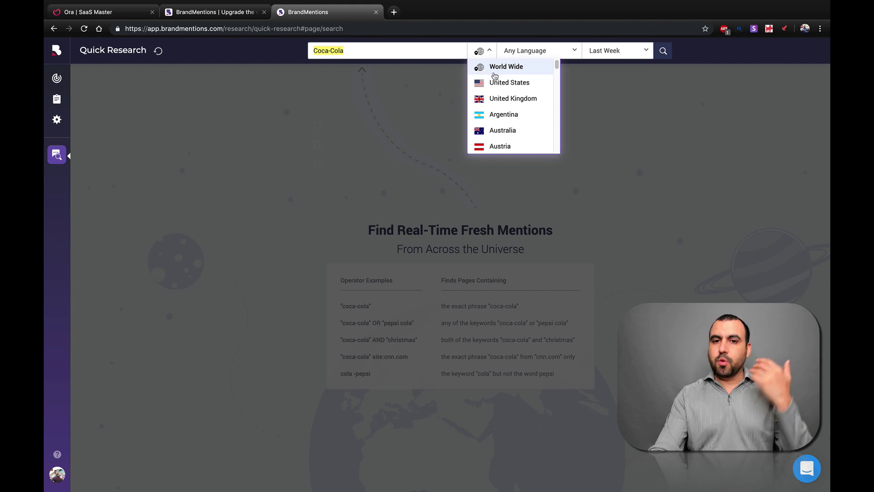
click(531, 86)
click(547, 58)
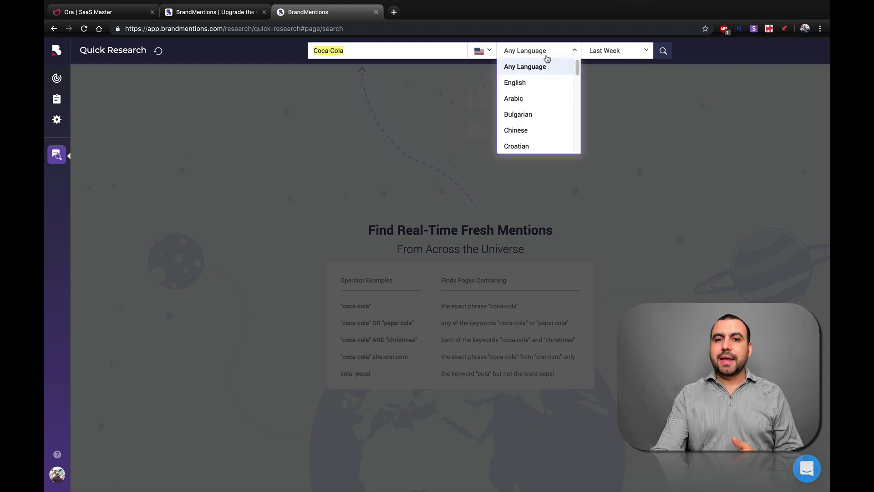
click(538, 85)
click(622, 55)
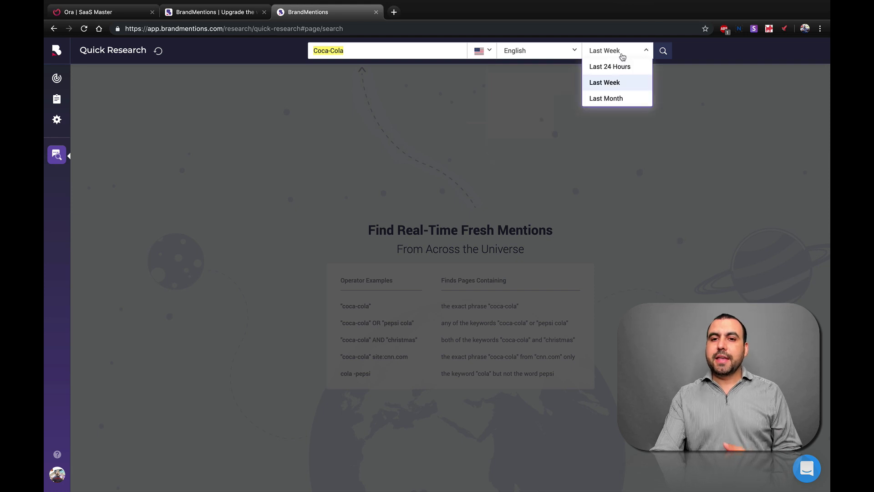
click(672, 88)
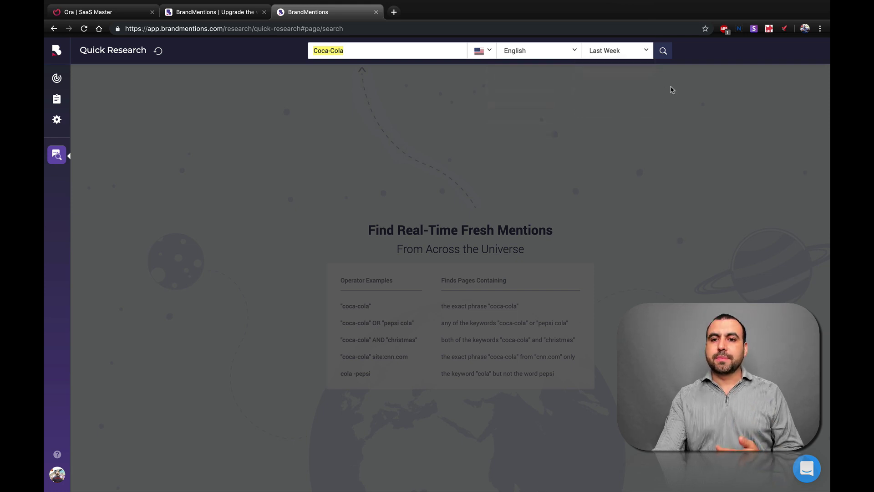
click(664, 51)
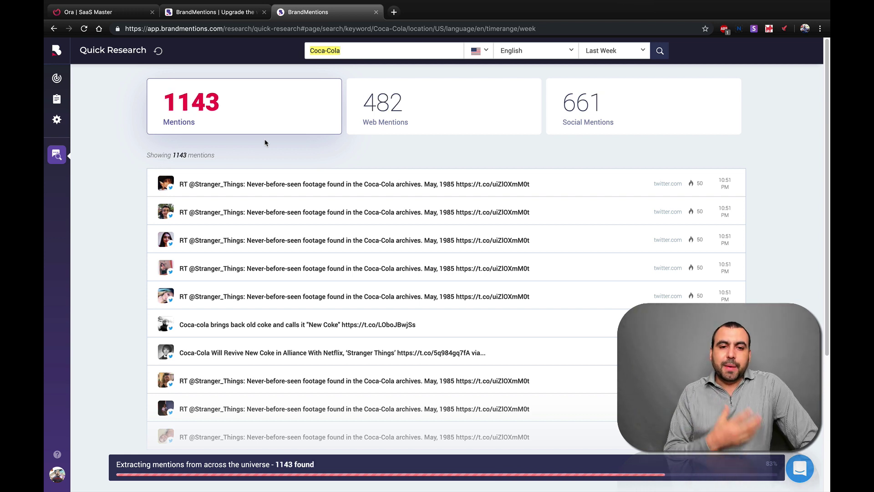
Step: Examine the list of web and social mentions found for Coca-Cola over the last week
scroll(266, 143, down, 3)
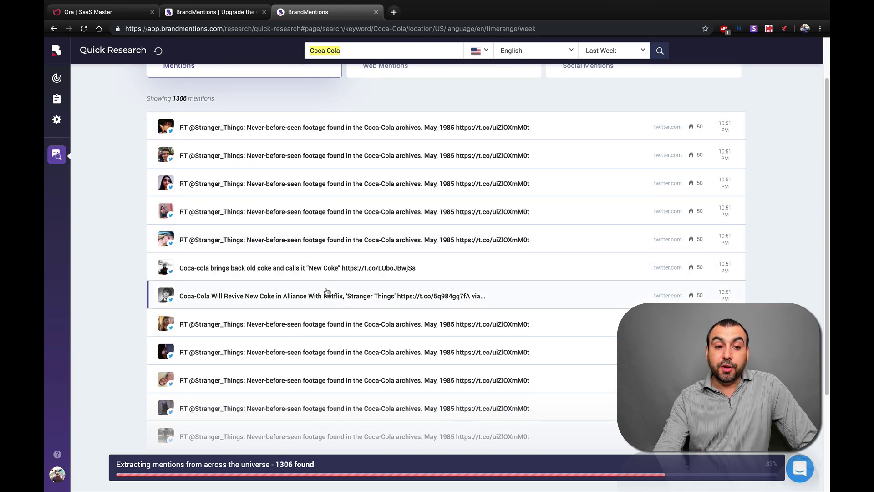
scroll(327, 292, down, 5)
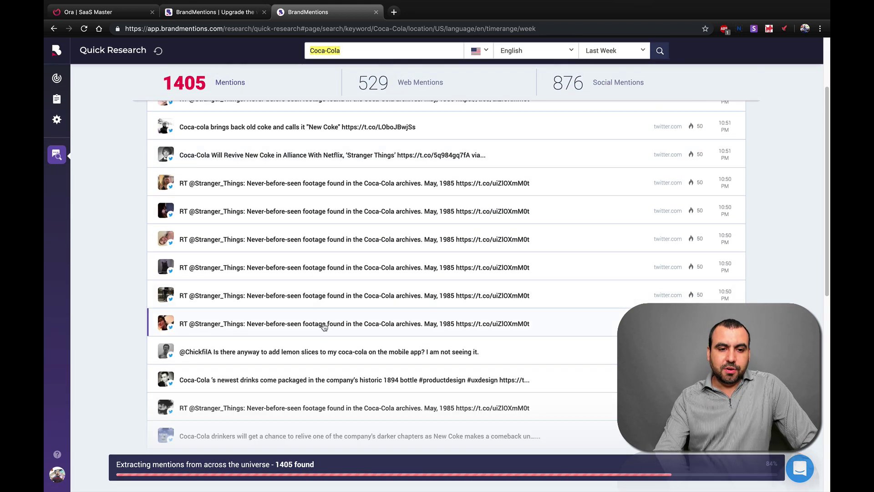
scroll(323, 368, down, 5)
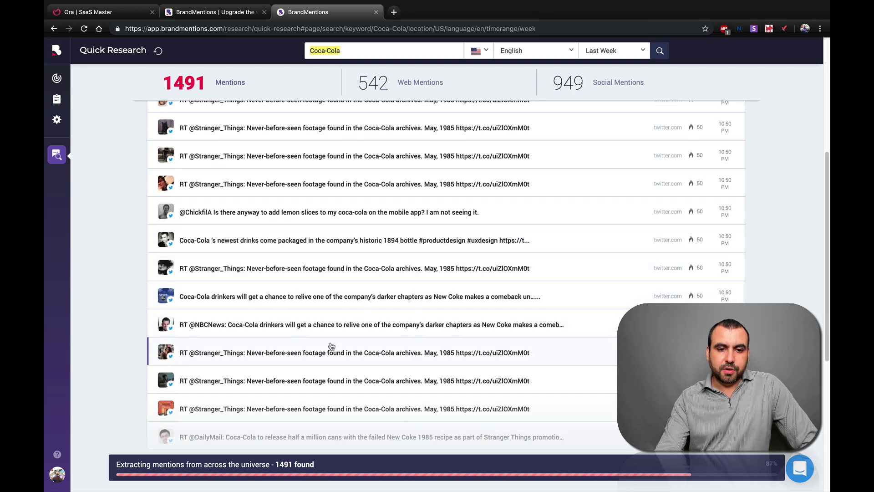
scroll(331, 346, down, 7)
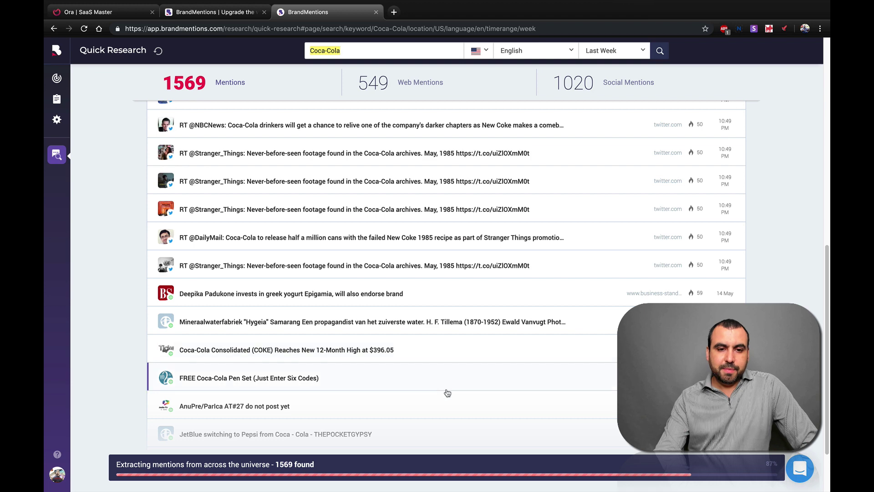
scroll(448, 392, down, 3)
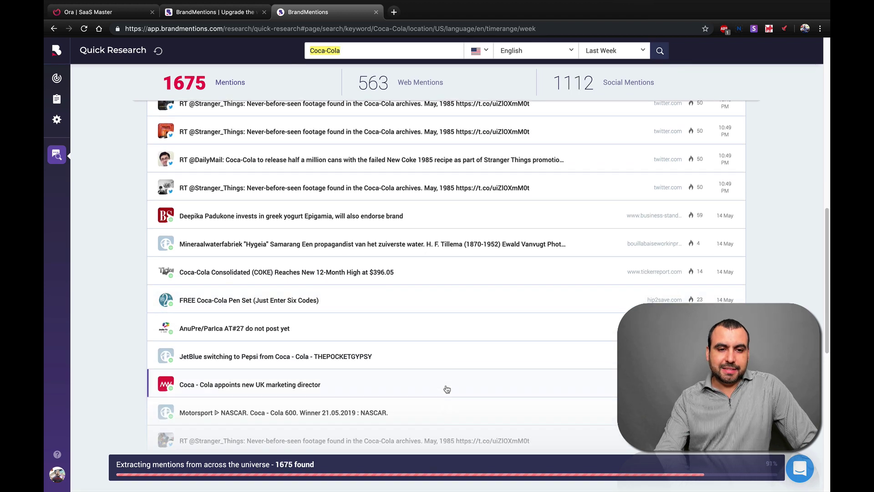
scroll(447, 389, down, 3)
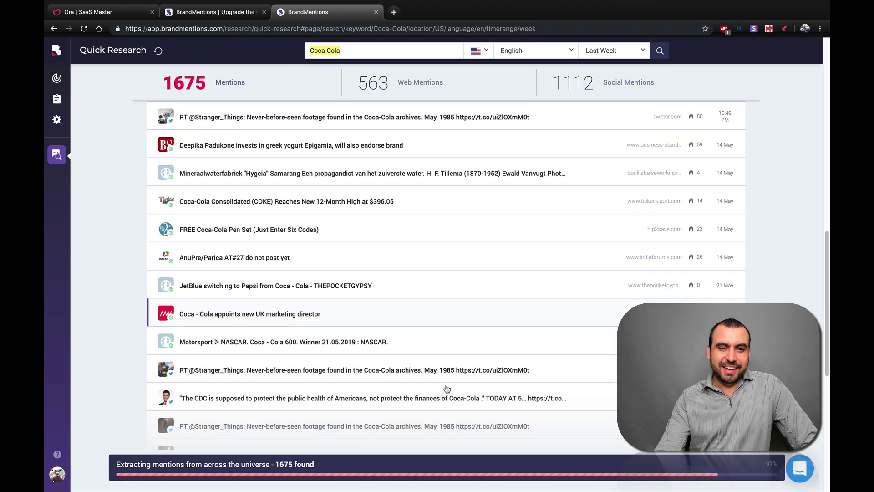
scroll(447, 389, down, 2)
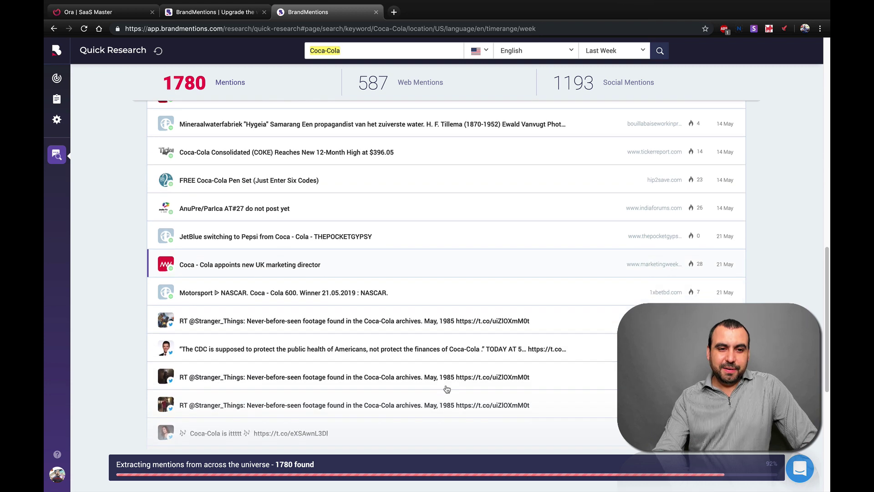
scroll(446, 389, down, 3)
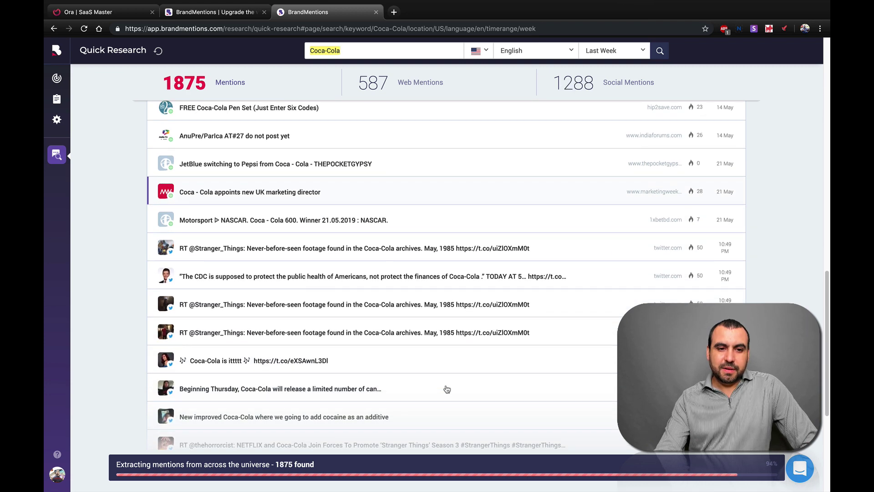
scroll(447, 389, down, 4)
scroll(446, 389, down, 4)
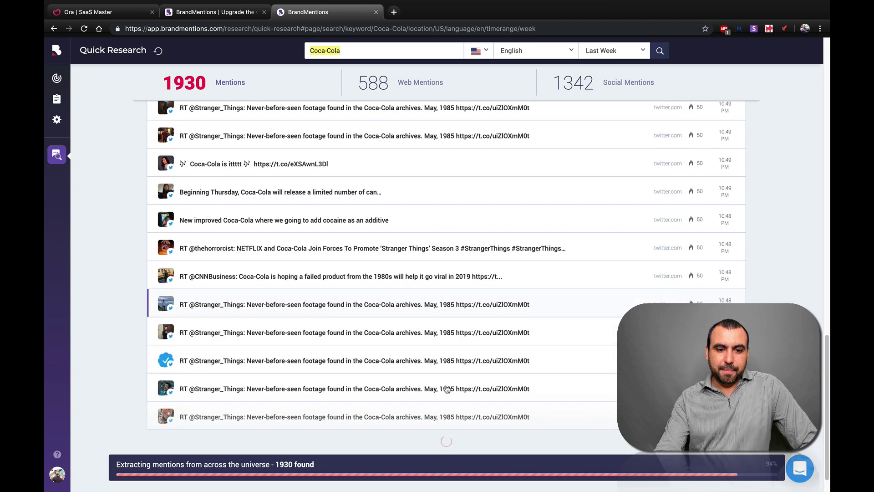
scroll(447, 388, down, 7)
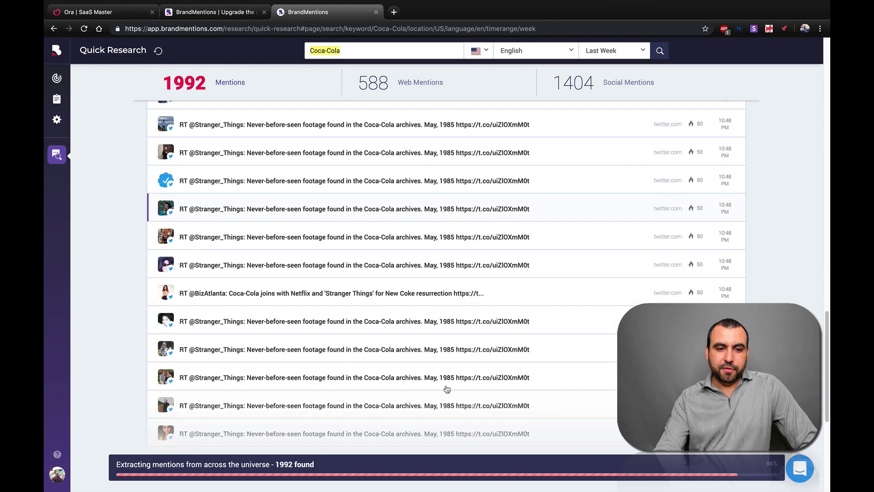
scroll(447, 389, down, 7)
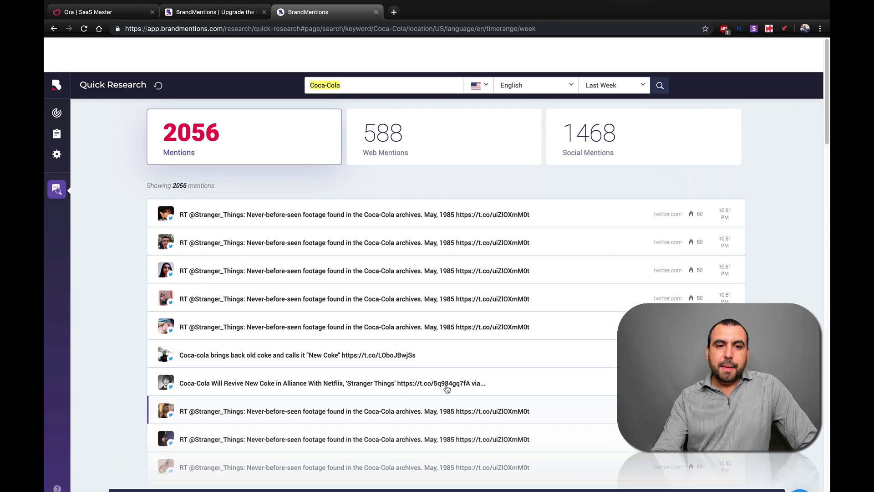
scroll(447, 389, down, 1)
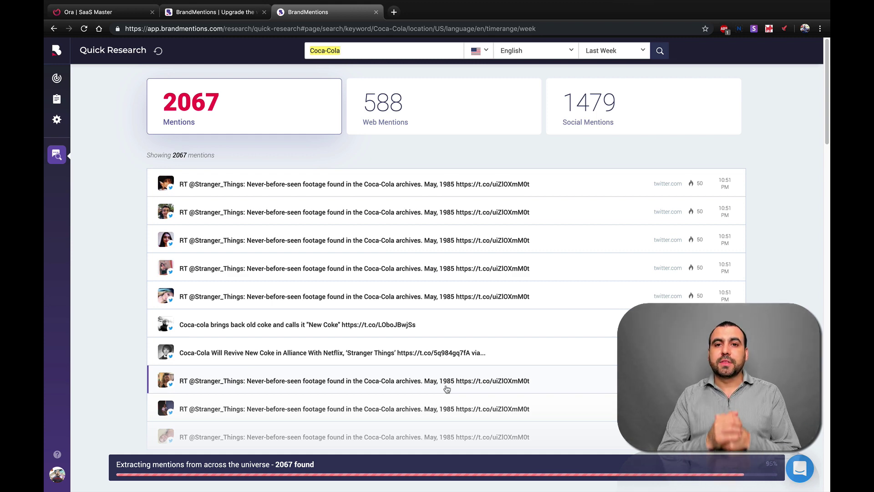
Step: Change the search's time range to Last 24 Hours and run the Coca-Cola search again
click(600, 54)
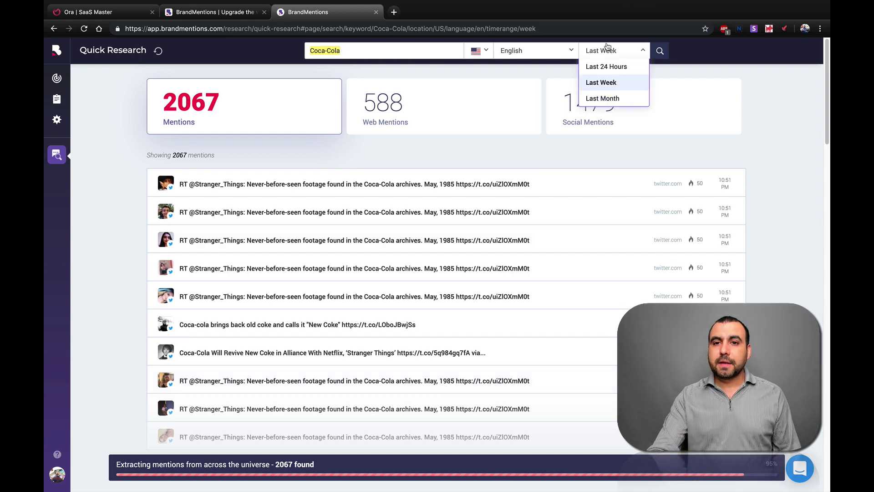
click(610, 67)
click(661, 57)
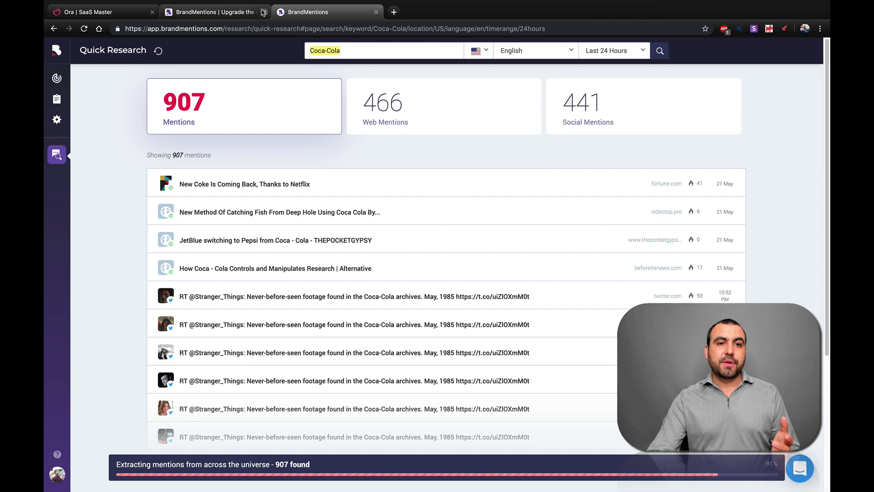
Step: Switch to the BrandMentions website's home page
click(242, 12)
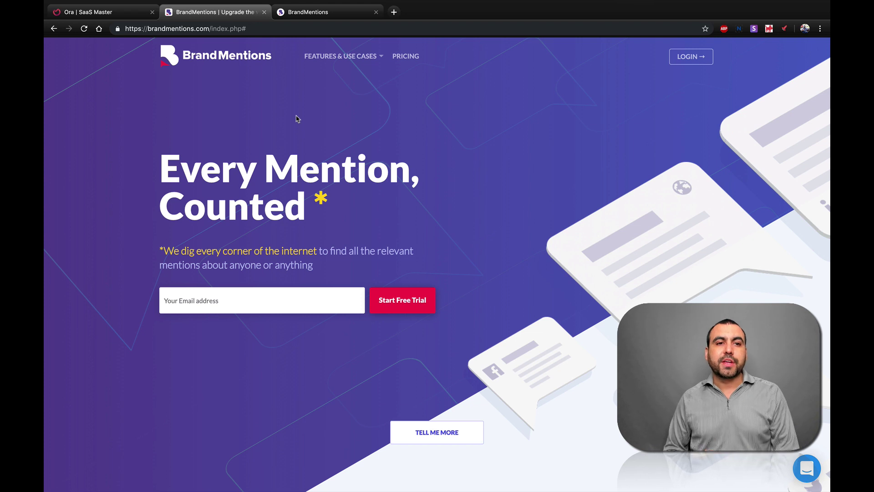